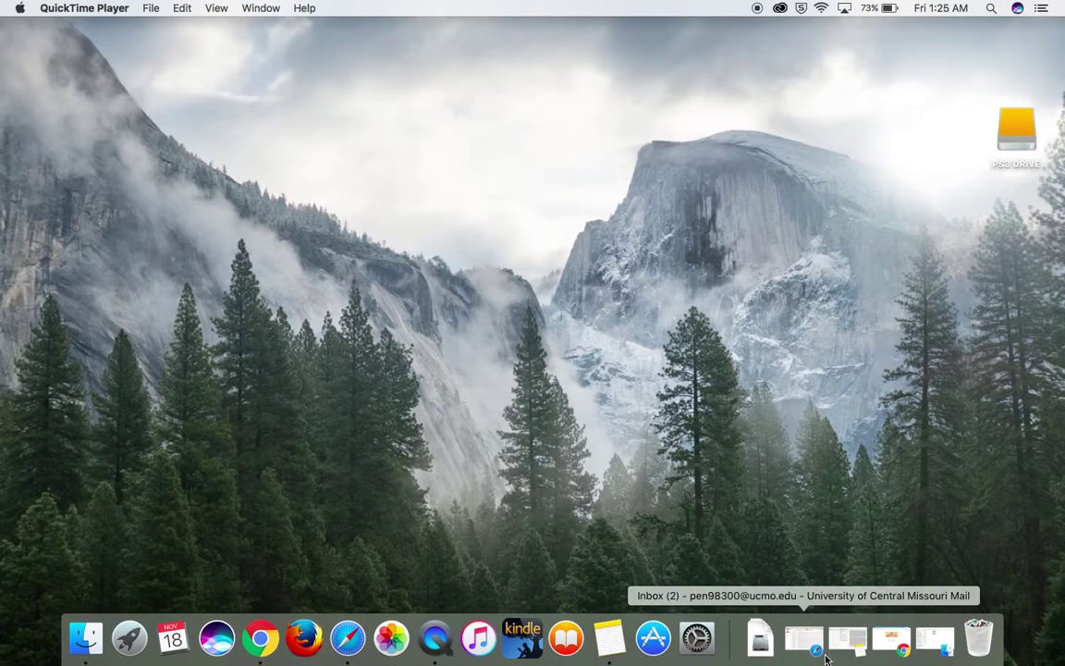
Start GIMP from the Launchpad app grid
{"action": "key", "text": "F4"}
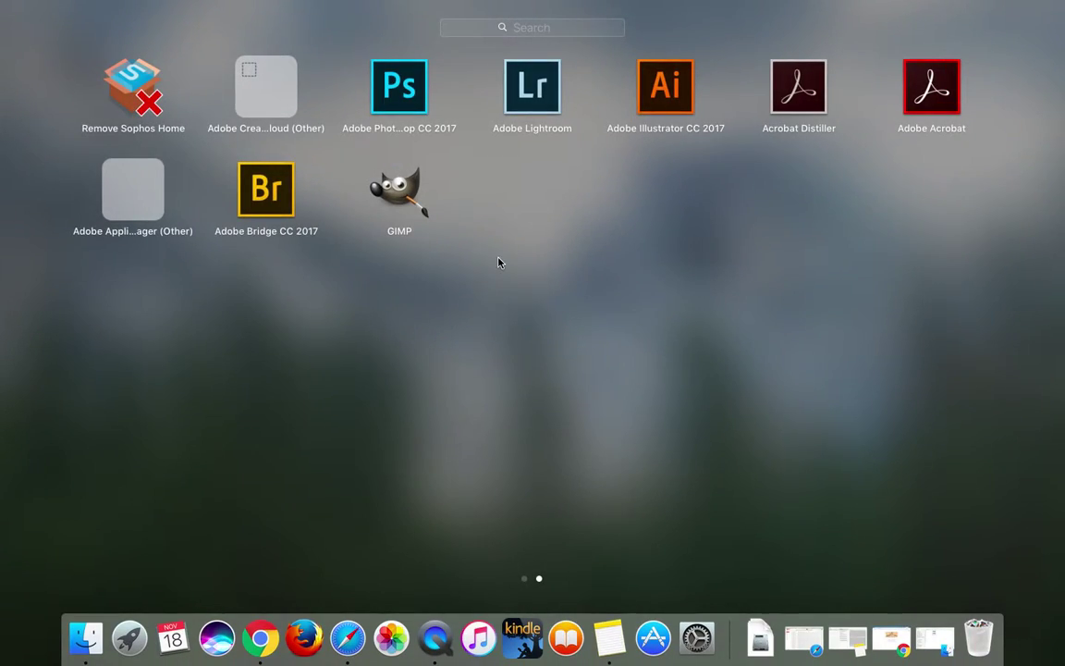
{"action": "left_click", "coordinate": [401, 194]}
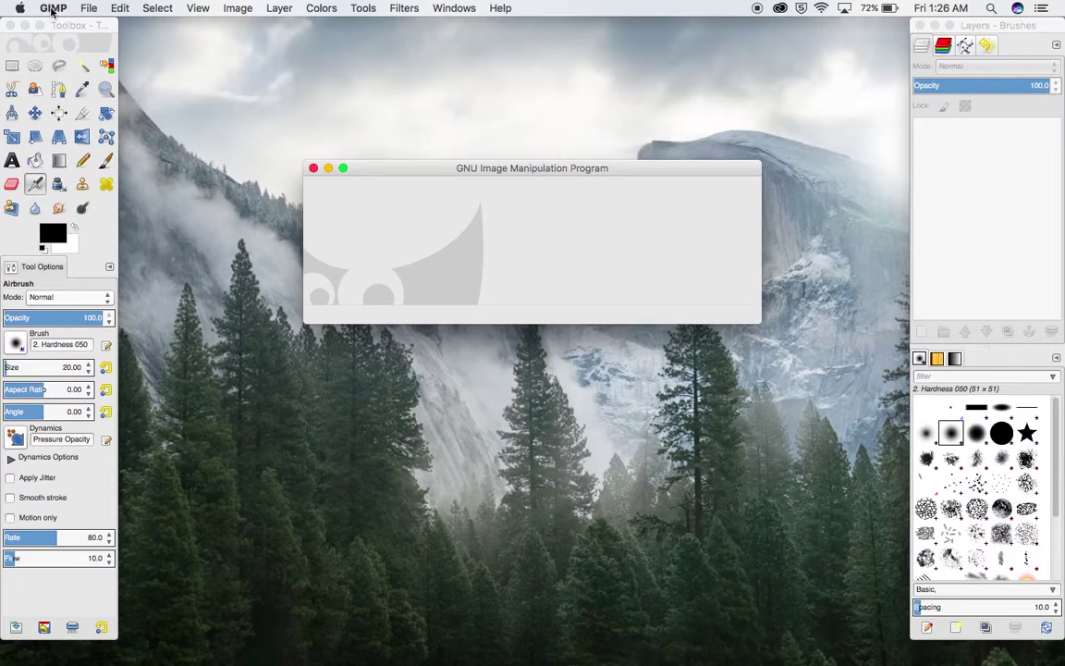
Open GIMP Preferences from the GIMP menu
{"action": "left_click", "coordinate": [54, 10]}
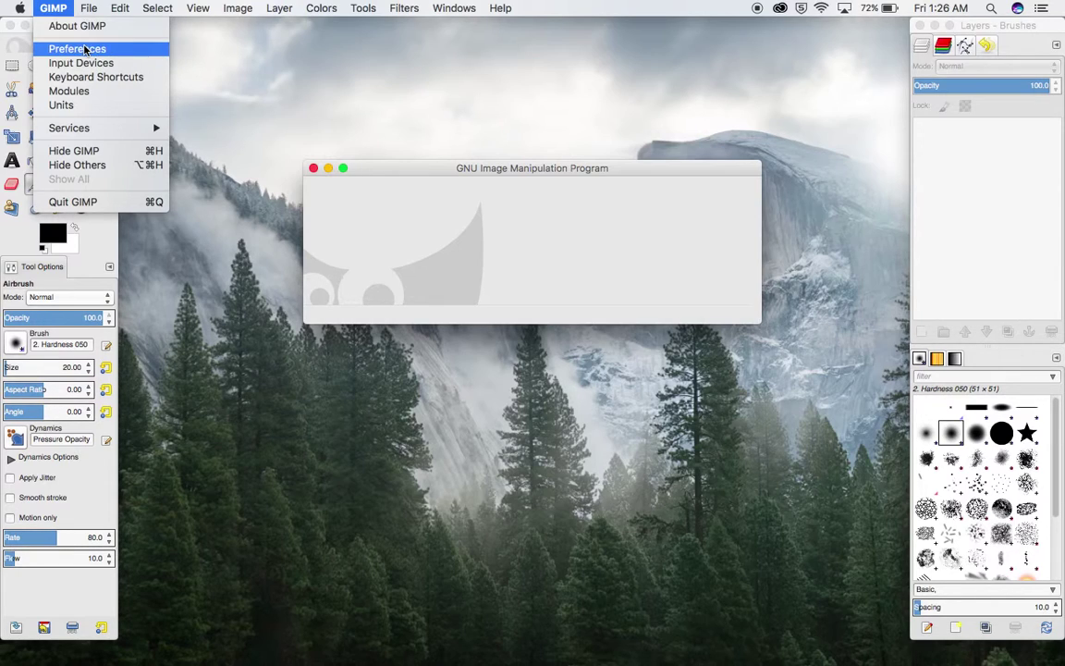
{"action": "left_click", "coordinate": [81, 51]}
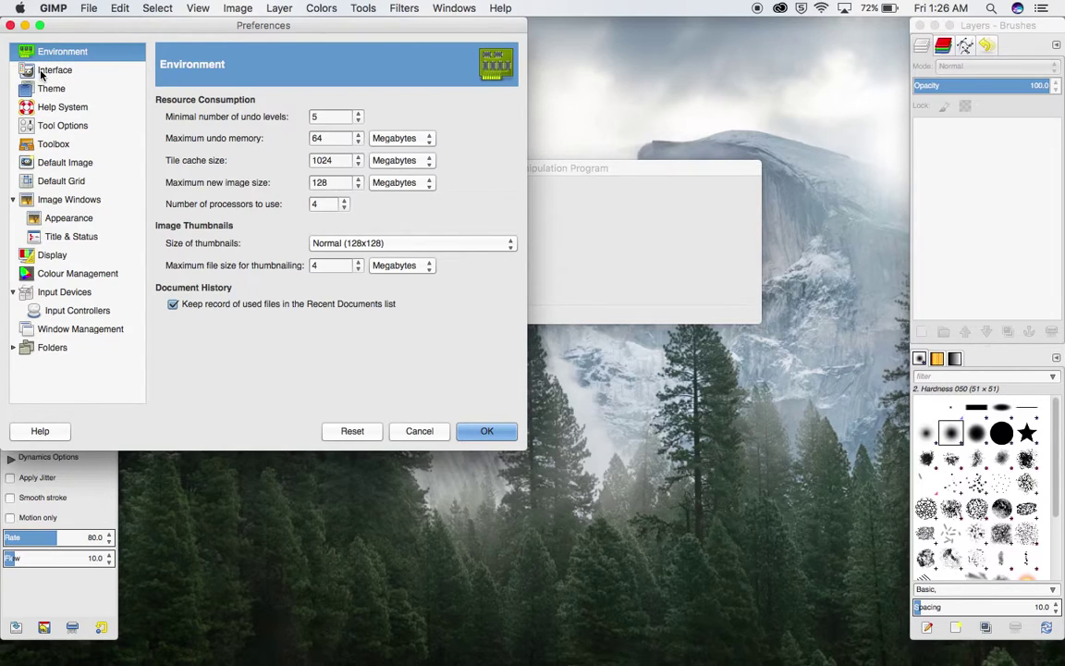
On the Interface preferences page, pick English [en_US] from the Language list
{"action": "left_click", "coordinate": [42, 74]}
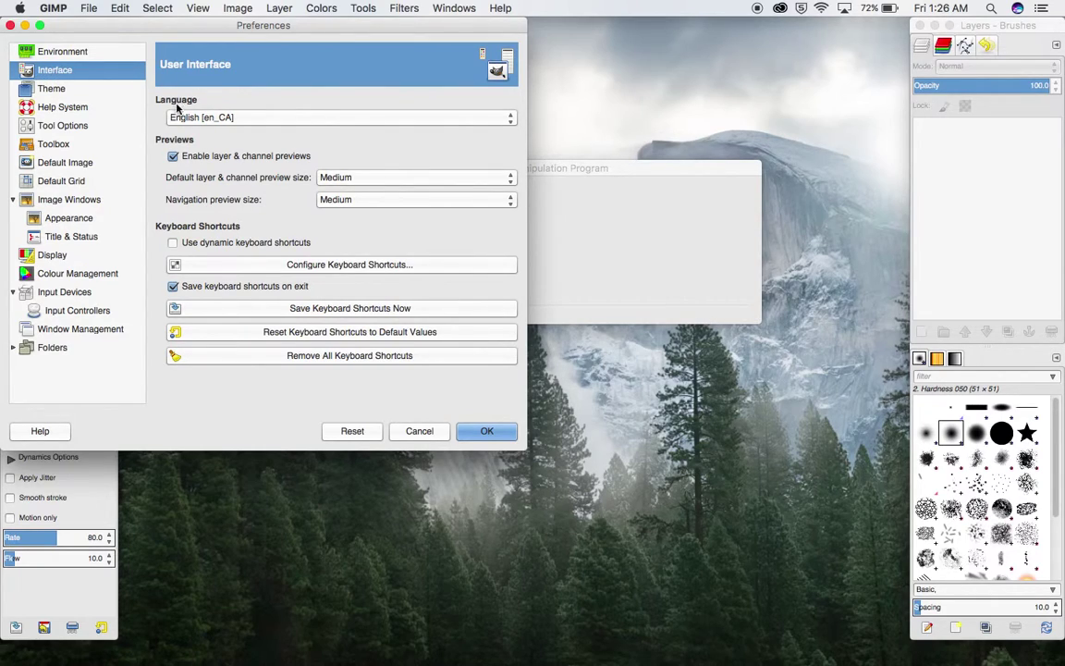
{"action": "left_click", "coordinate": [239, 119]}
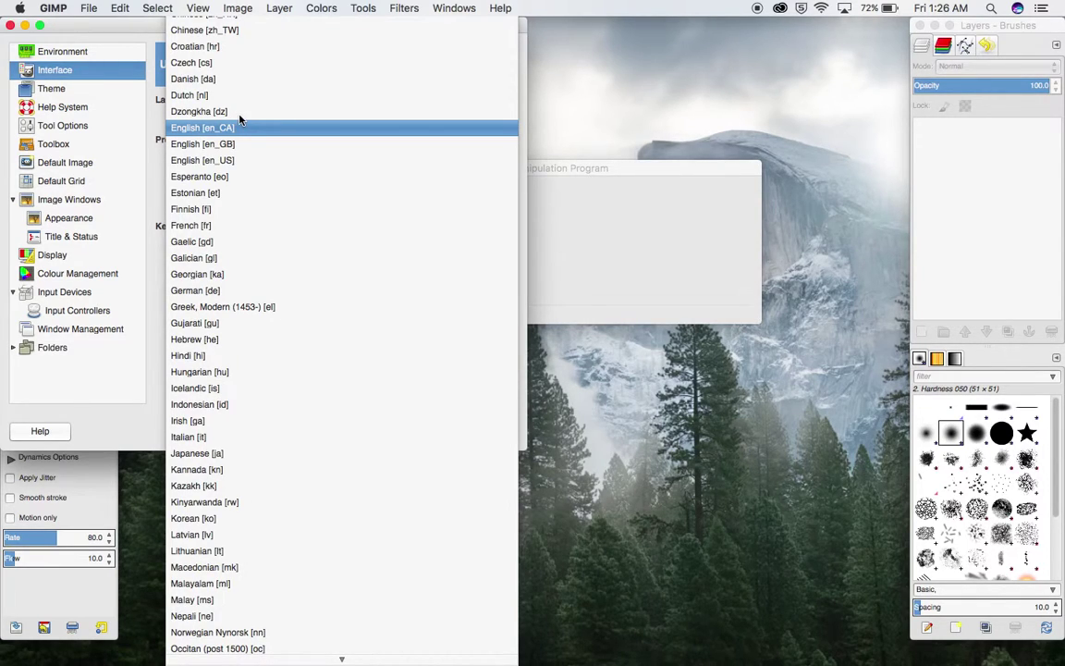
{"action": "left_click", "coordinate": [235, 126]}
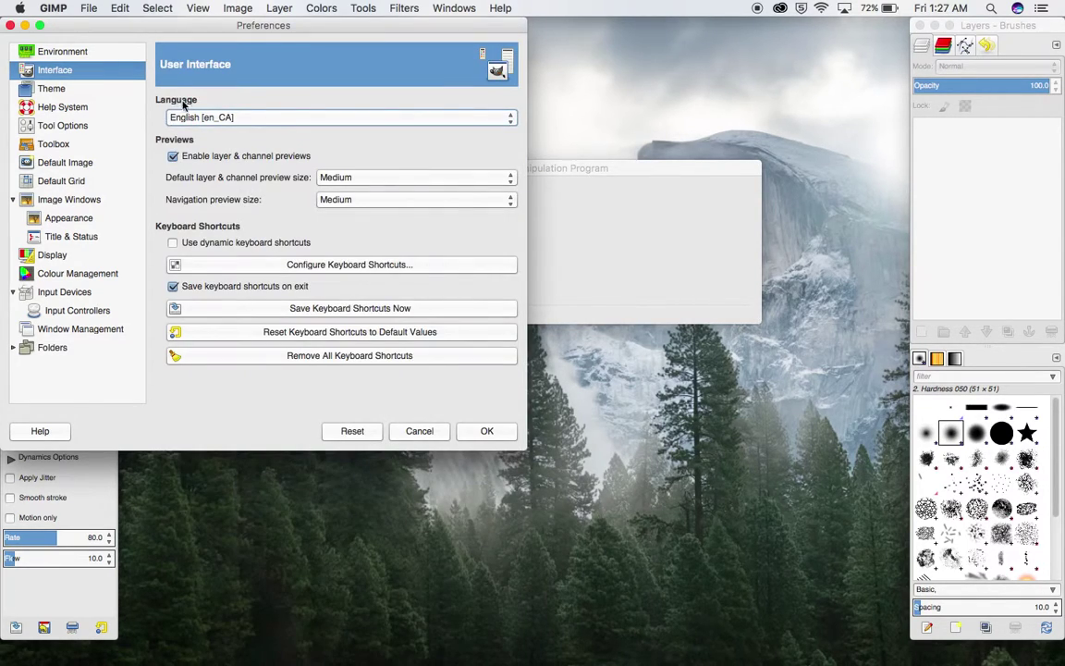
{"action": "left_click", "coordinate": [224, 118]}
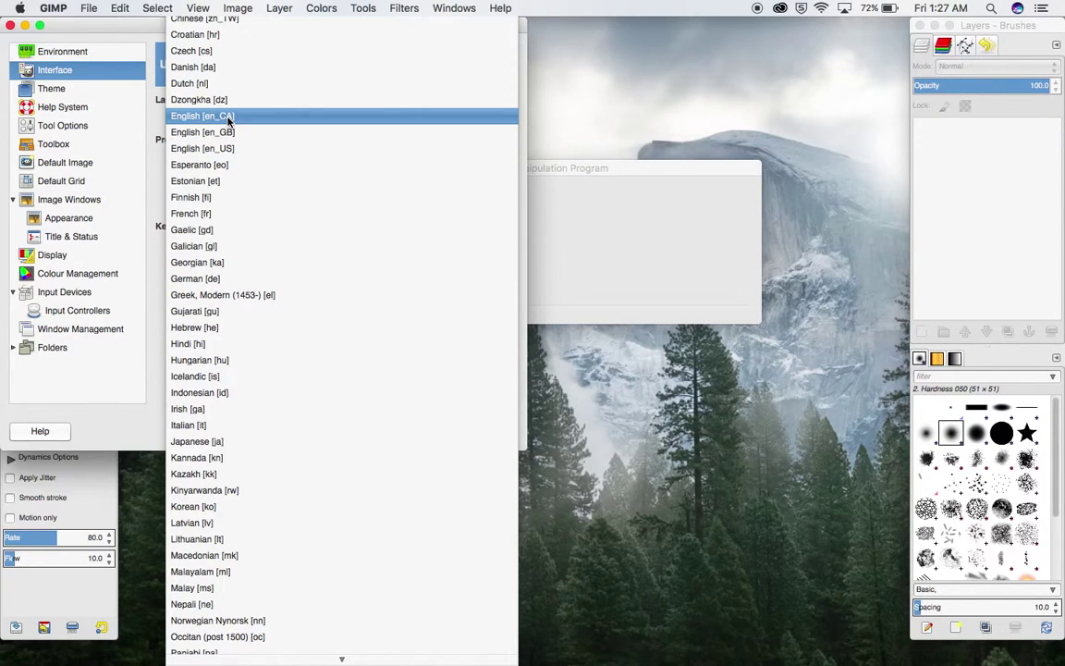
{"action": "left_click", "coordinate": [224, 149]}
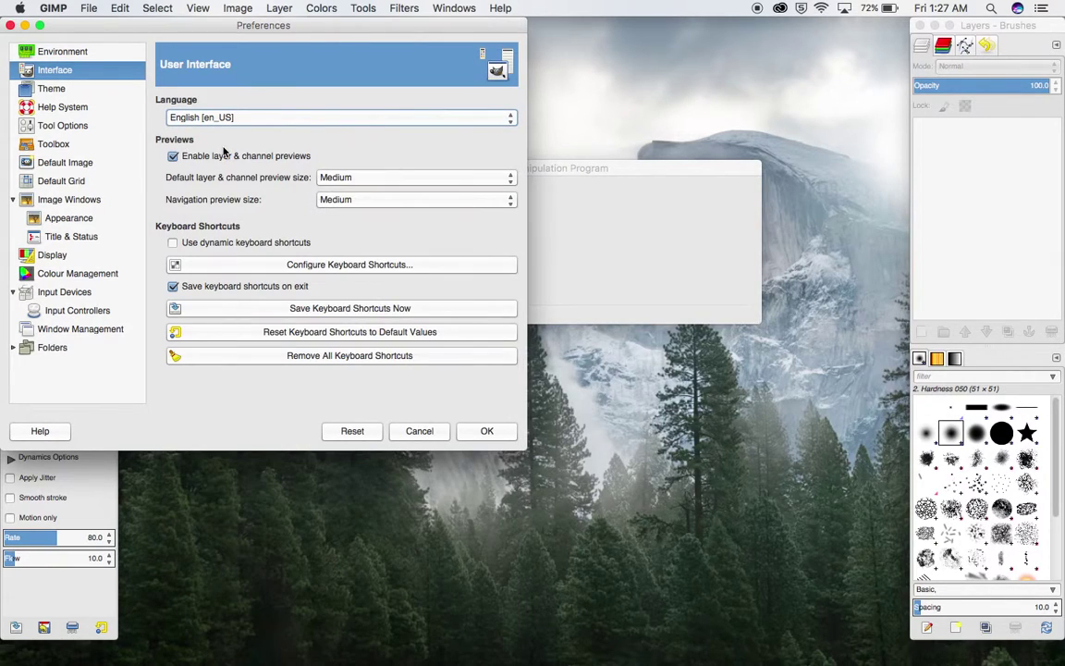
{"action": "left_click", "coordinate": [485, 431]}
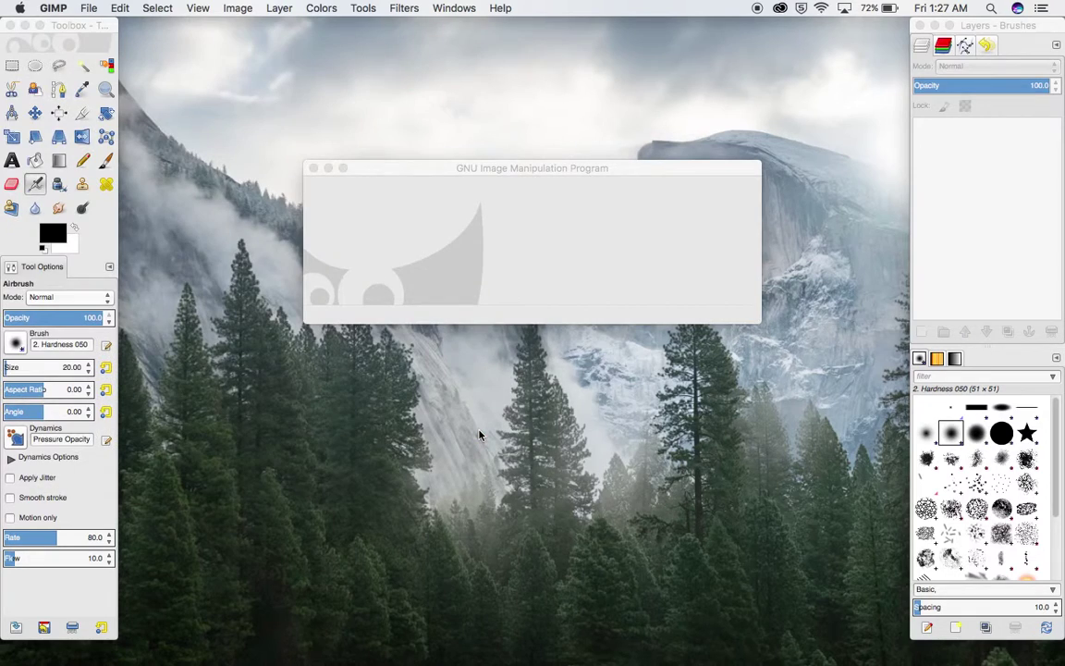
{"action": "left_click", "coordinate": [53, 9]}
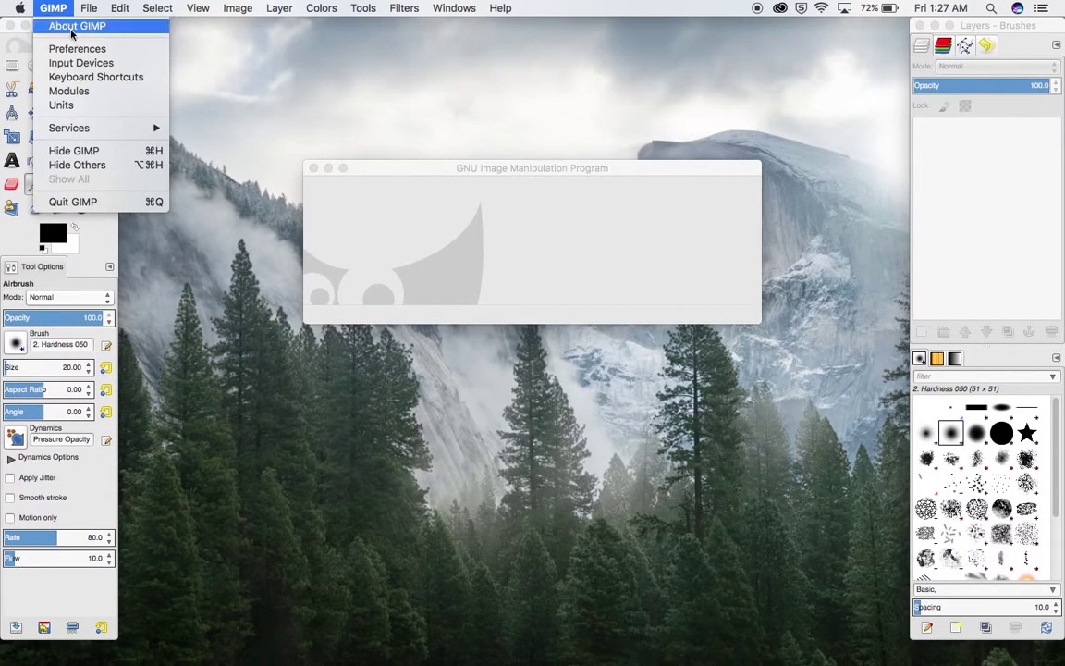
{"action": "left_click", "coordinate": [81, 49]}
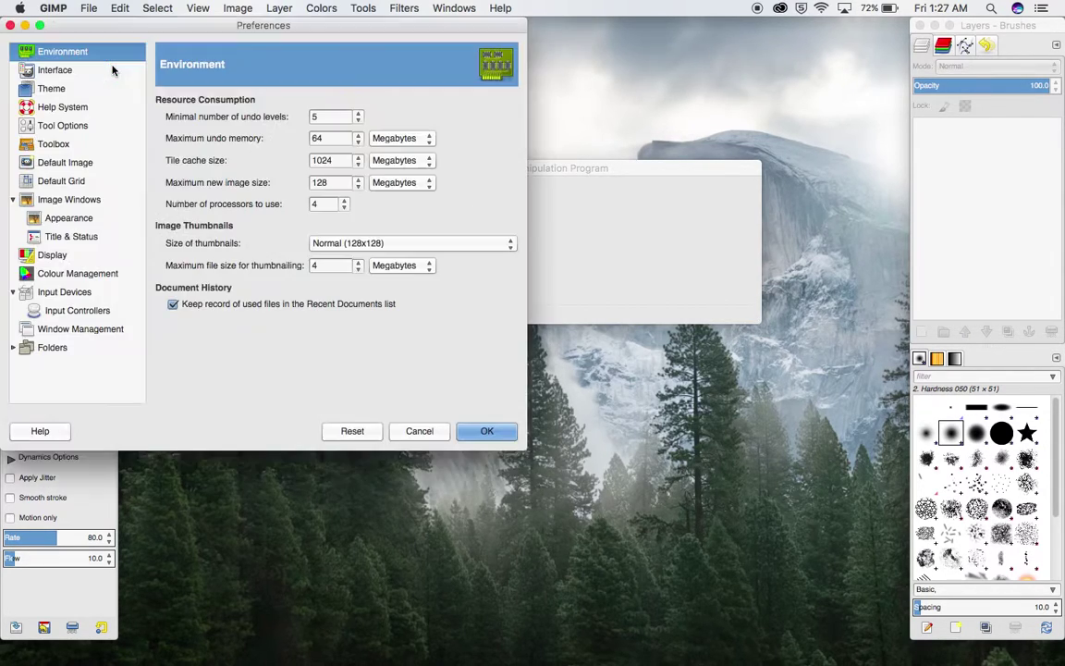
{"action": "left_click", "coordinate": [69, 71]}
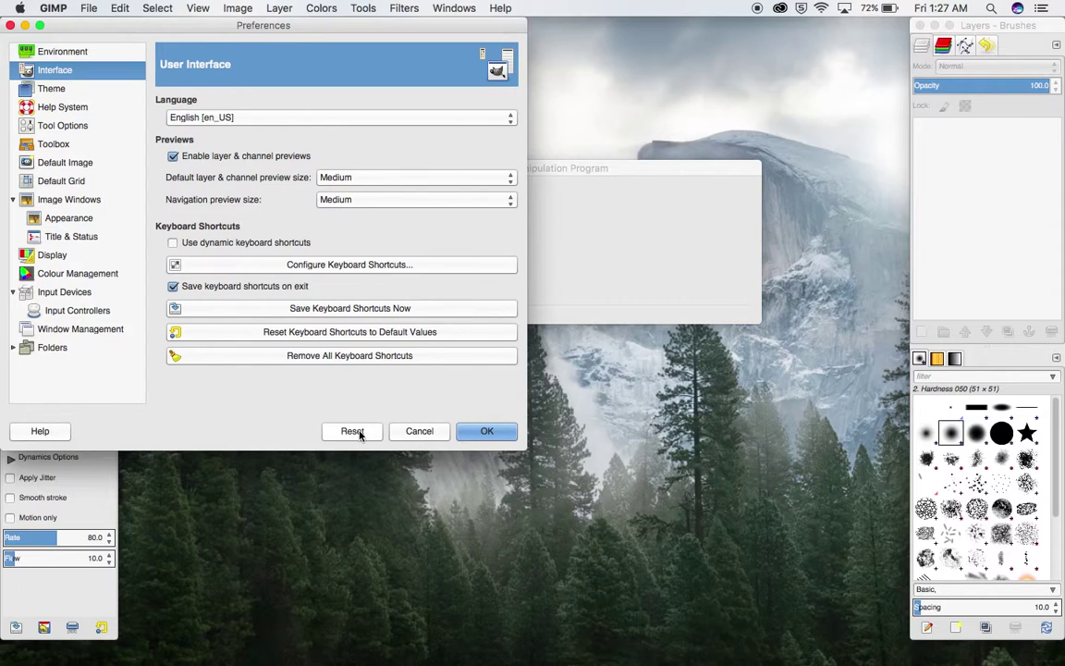
{"action": "left_click", "coordinate": [487, 433]}
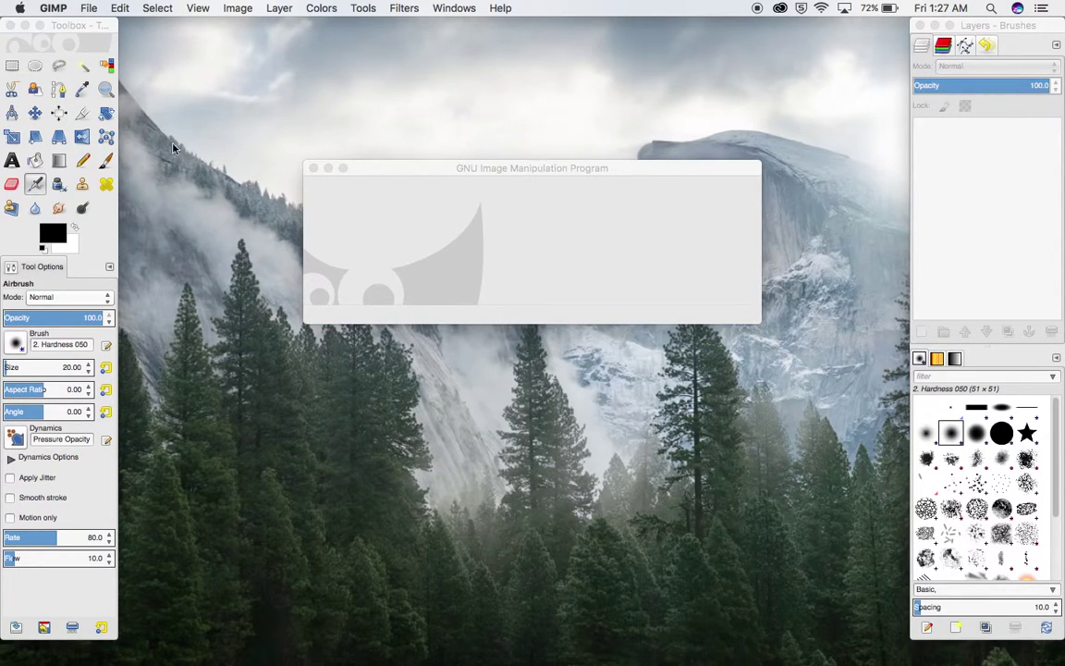
Quit GIMP from its menu and relaunch it from Launchpad
{"action": "left_click", "coordinate": [53, 8]}
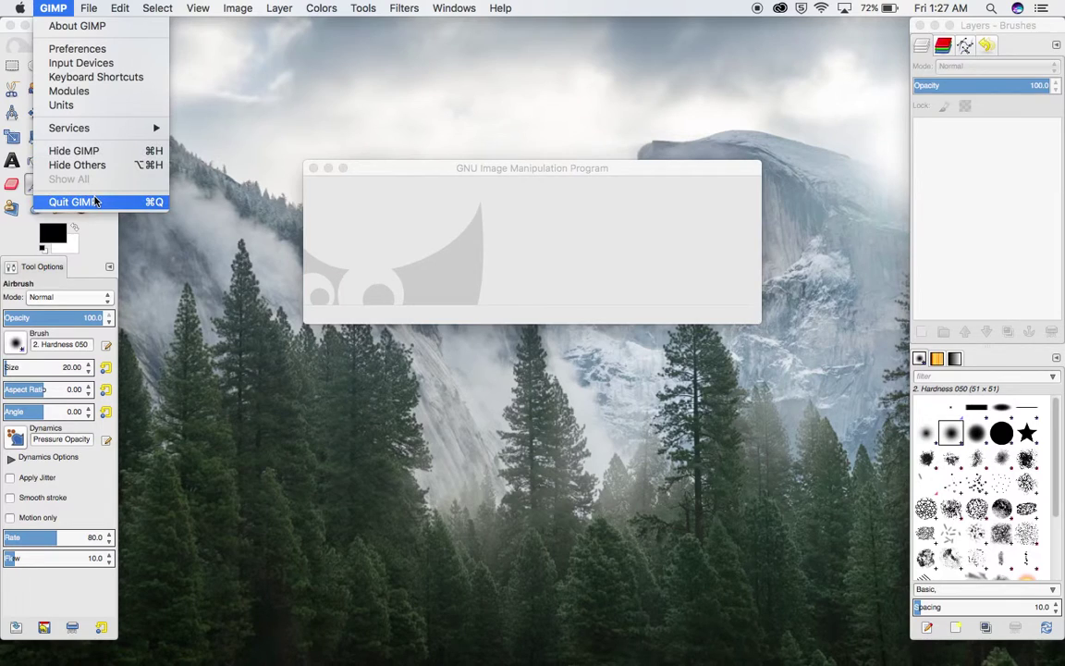
{"action": "left_click", "coordinate": [74, 202]}
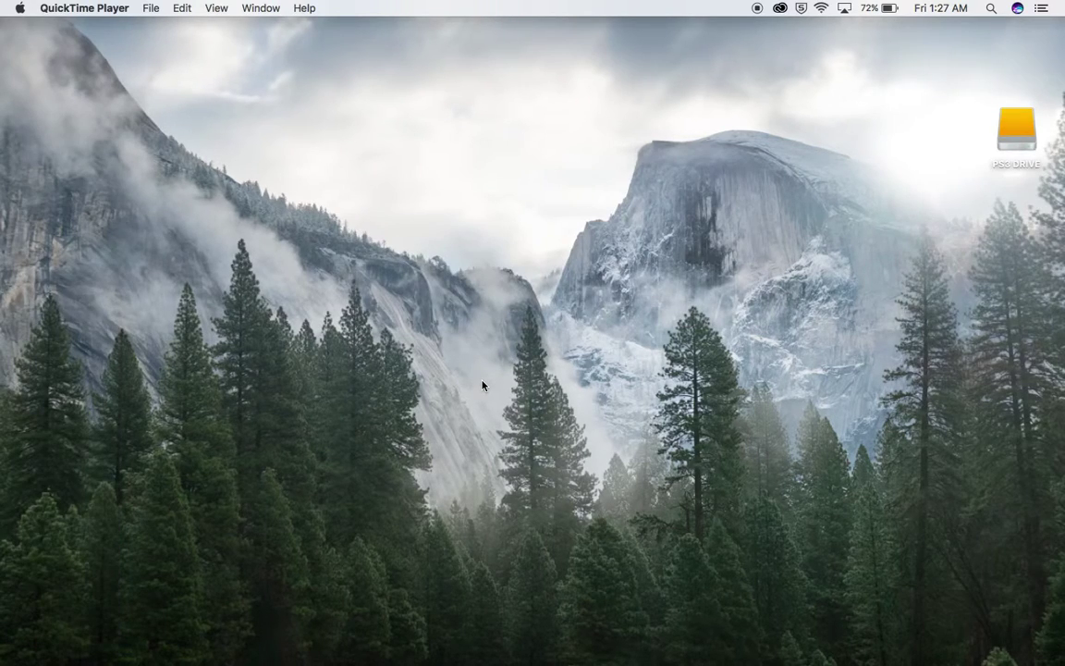
{"action": "key", "text": "F4"}
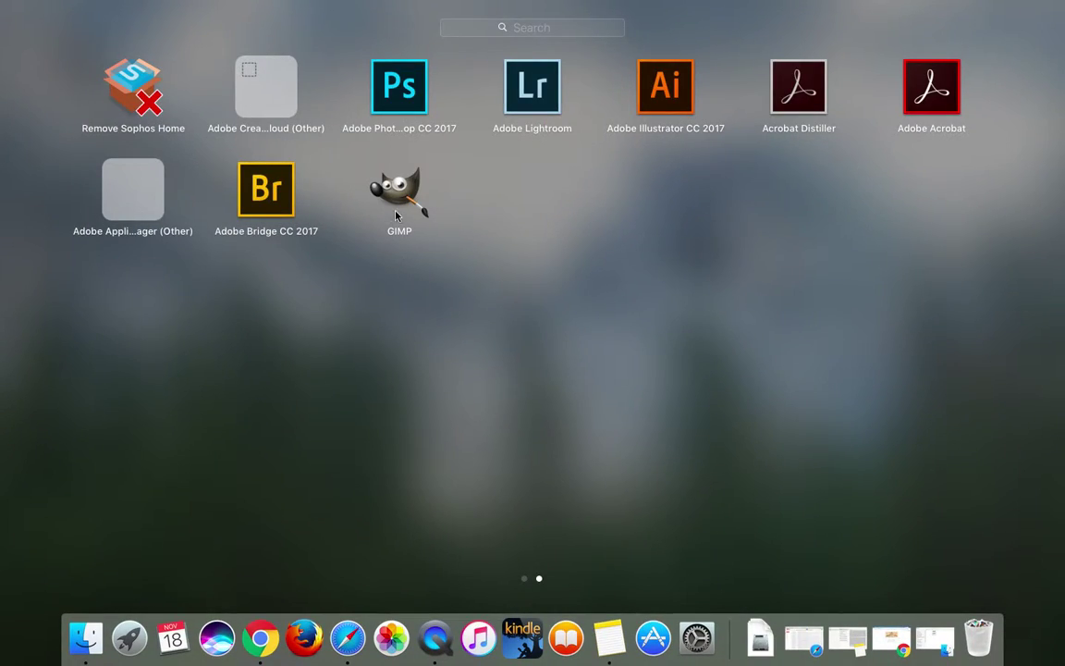
{"action": "left_click", "coordinate": [396, 199]}
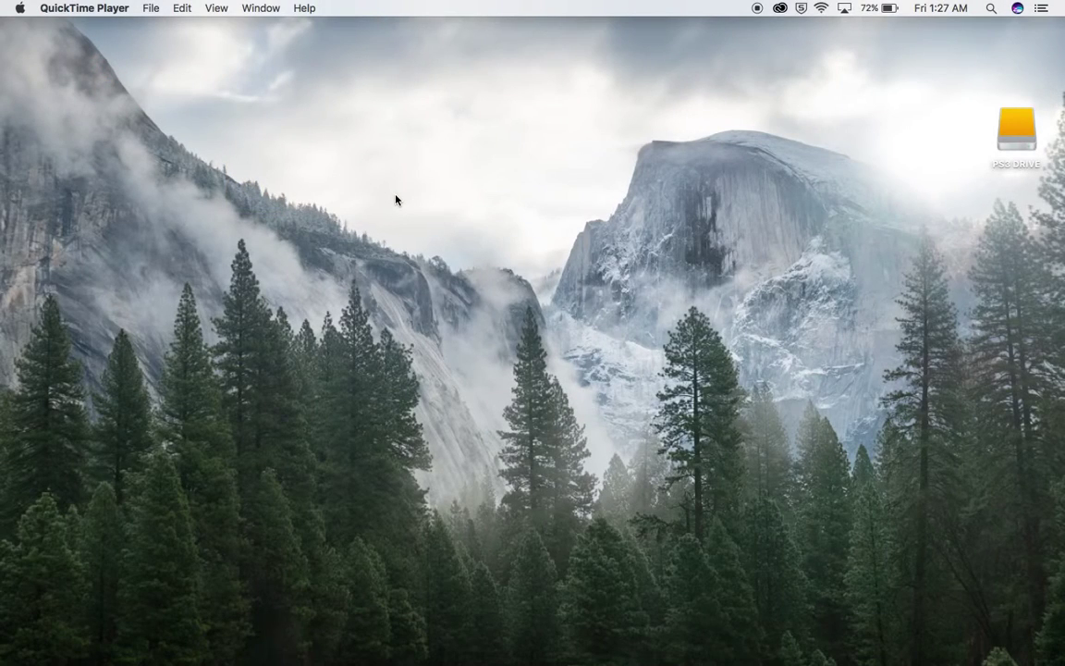